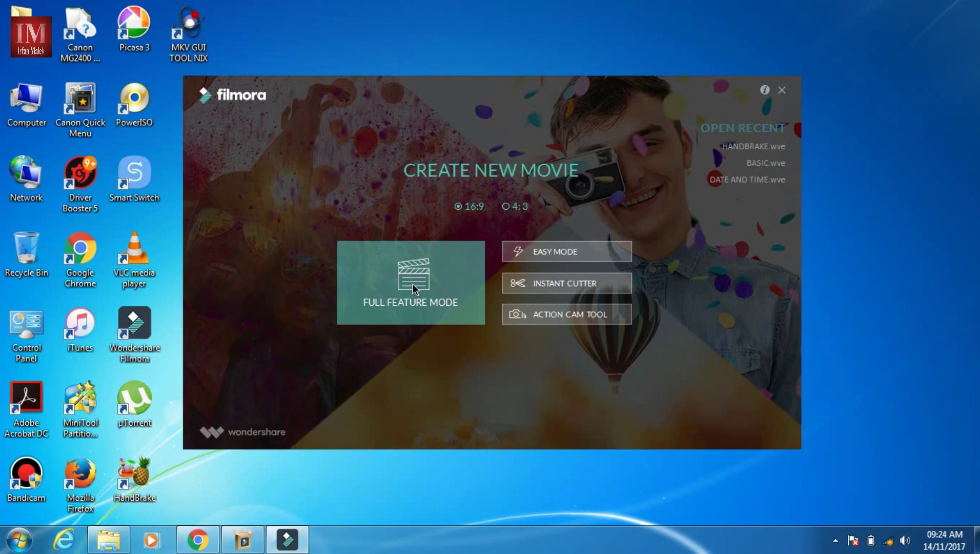
- Enter Full Feature Mode and browse the Text/Credit and Overlays libraries
click(412, 283)
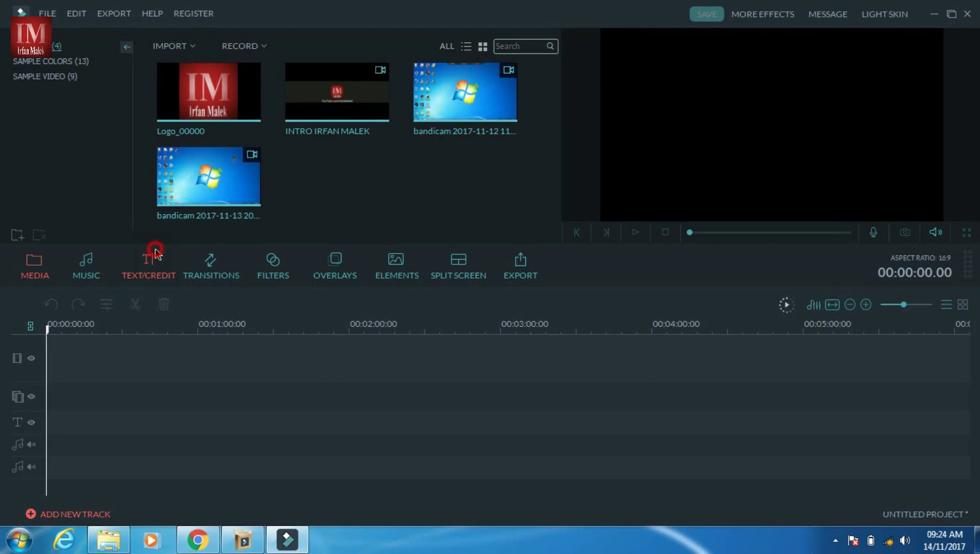
click(154, 259)
scroll(61, 138, down, 2)
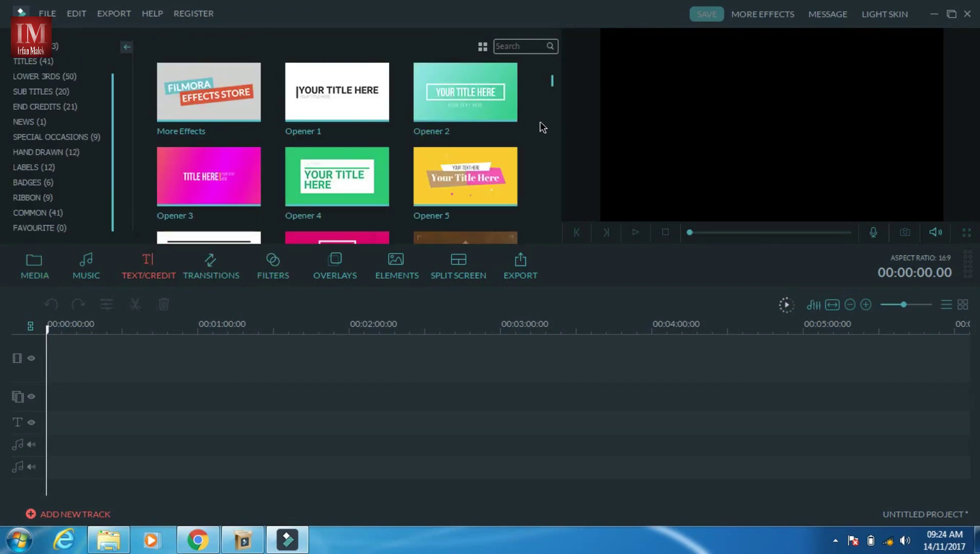
scroll(521, 131, down, 3)
scroll(521, 130, down, 3)
scroll(523, 132, down, 3)
scroll(522, 134, down, 3)
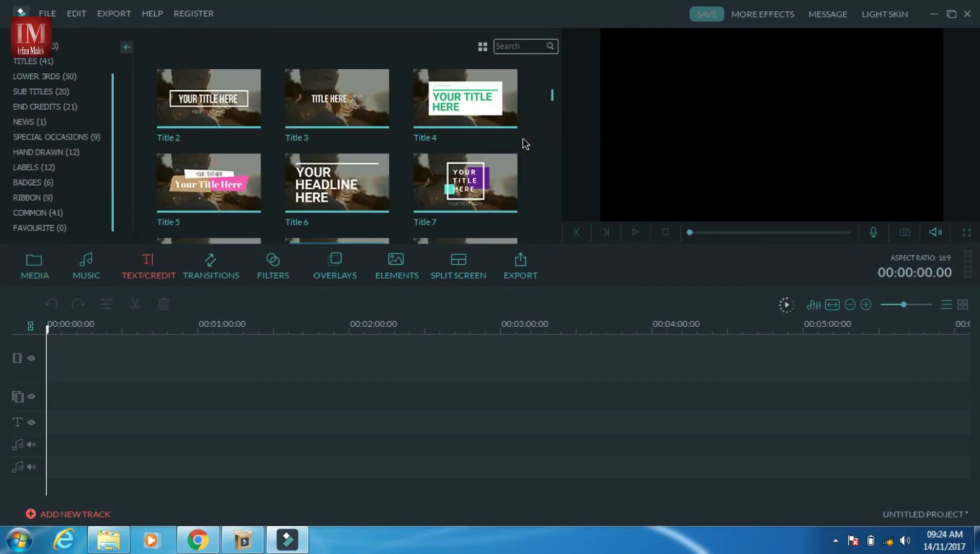
scroll(525, 144, down, 4)
scroll(529, 138, down, 4)
scroll(529, 139, down, 4)
scroll(532, 144, down, 3)
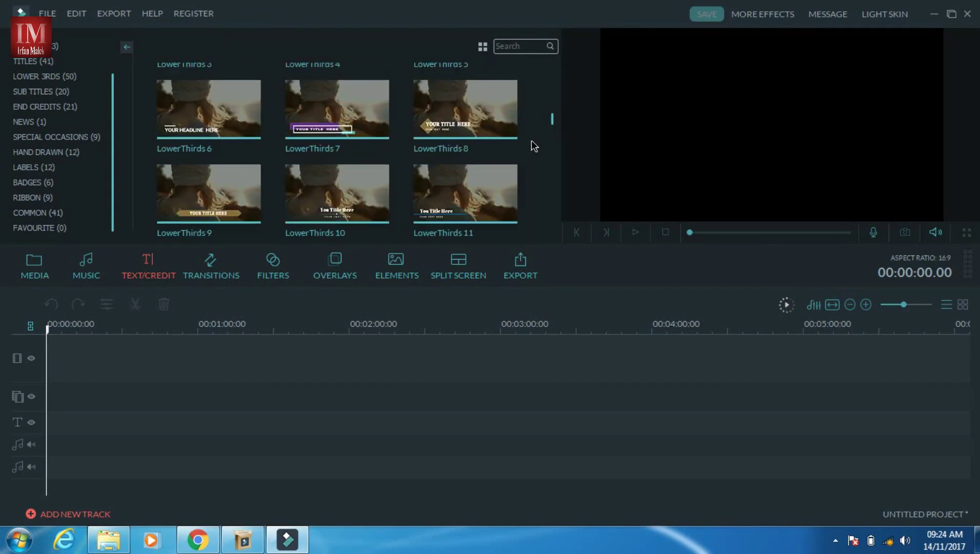
scroll(534, 145, down, 5)
scroll(534, 145, down, 4)
click(337, 260)
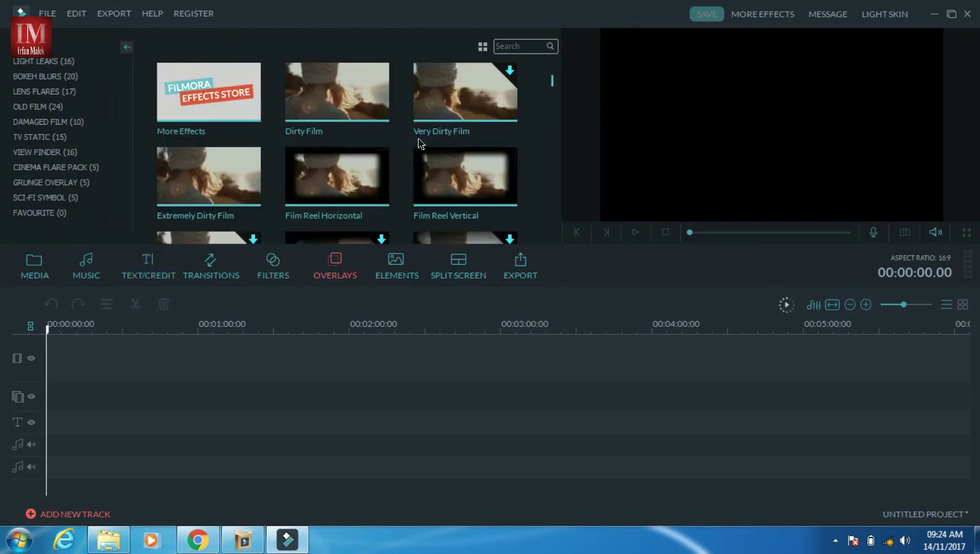
scroll(529, 132, down, 4)
scroll(525, 132, down, 4)
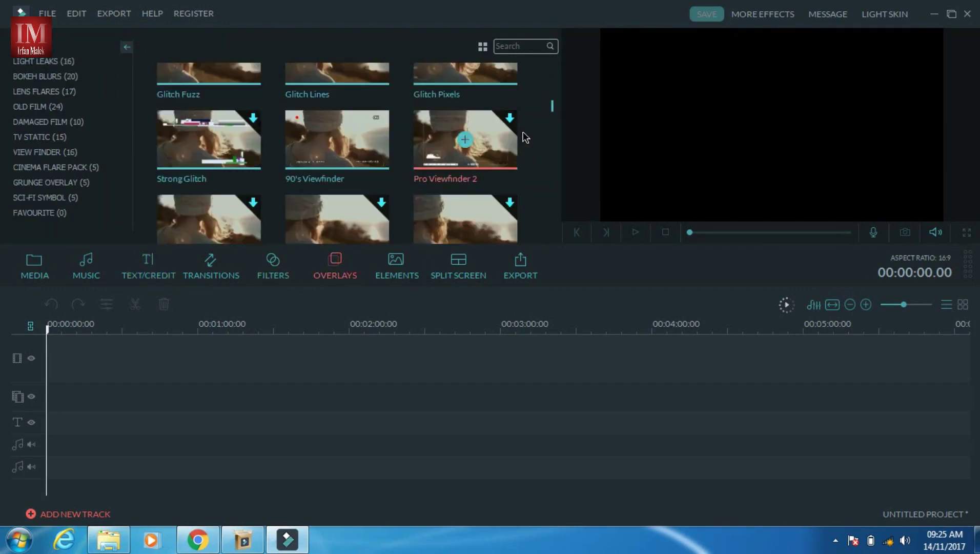
scroll(522, 132, down, 4)
scroll(520, 131, down, 3)
scroll(520, 132, up, 5)
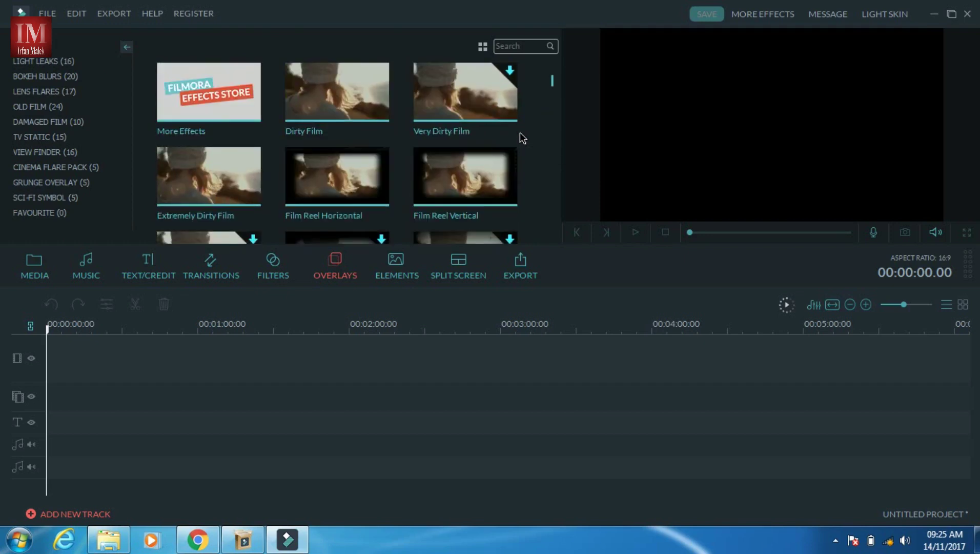
scroll(520, 131, down, 5)
scroll(520, 132, down, 3)
scroll(520, 132, up, 2)
scroll(338, 137, down, 4)
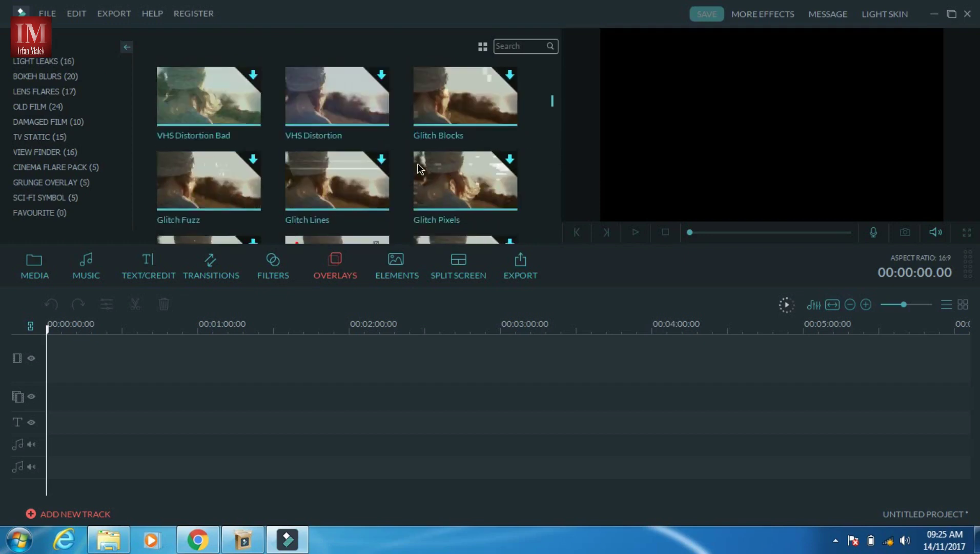
scroll(417, 163, down, 4)
scroll(456, 160, down, 4)
scroll(456, 160, down, 3)
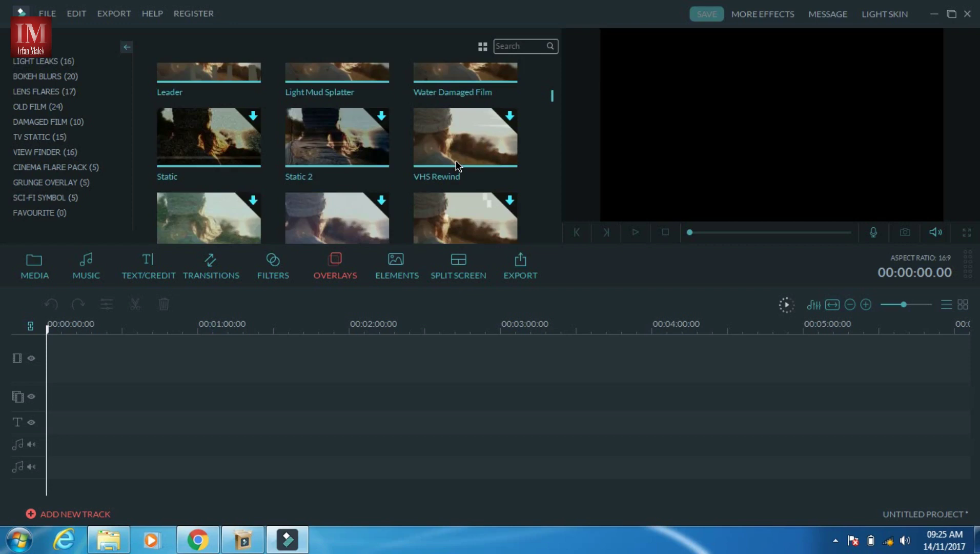
scroll(456, 160, up, 8)
- Inspect the Film Reel Vertical, Silent Film 2 and undownloaded Silent Film overlays
click(456, 165)
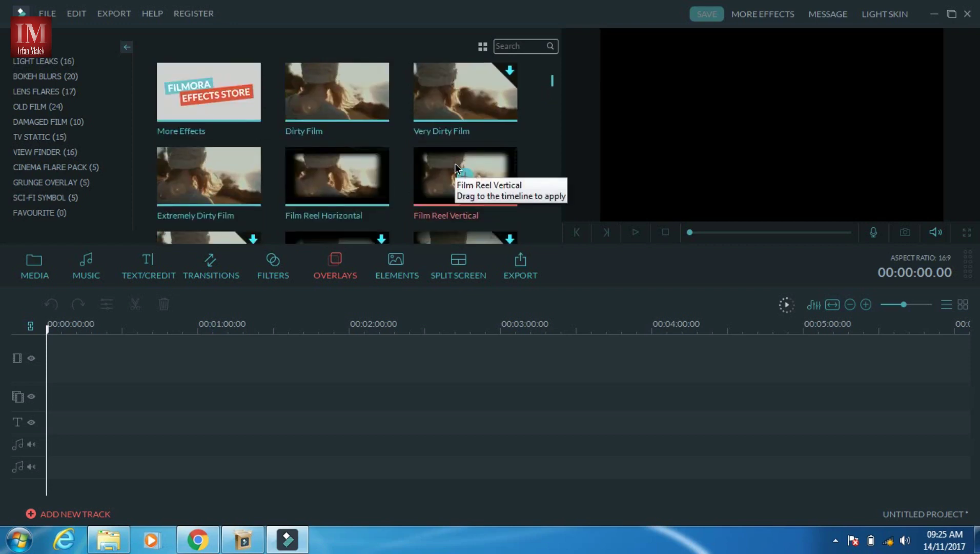
scroll(433, 180, down, 2)
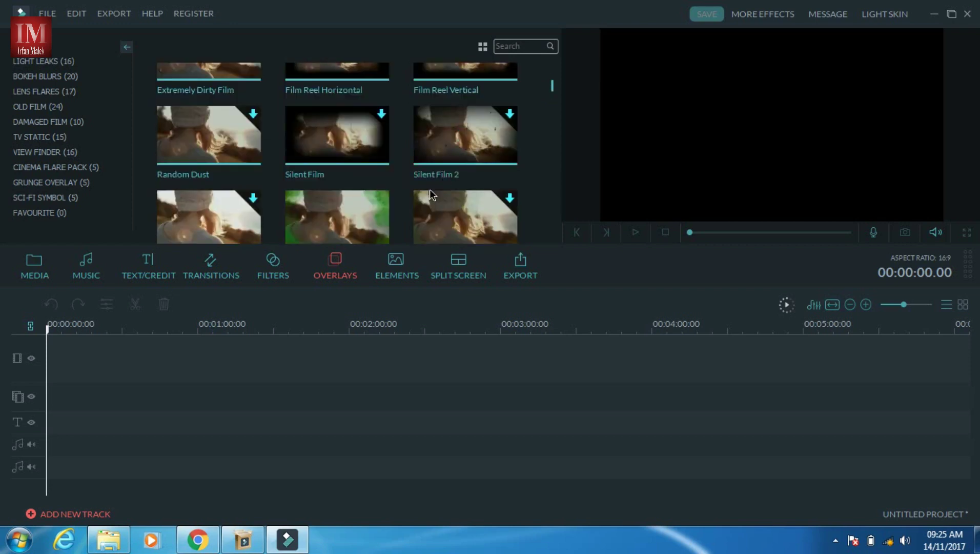
click(420, 175)
click(335, 159)
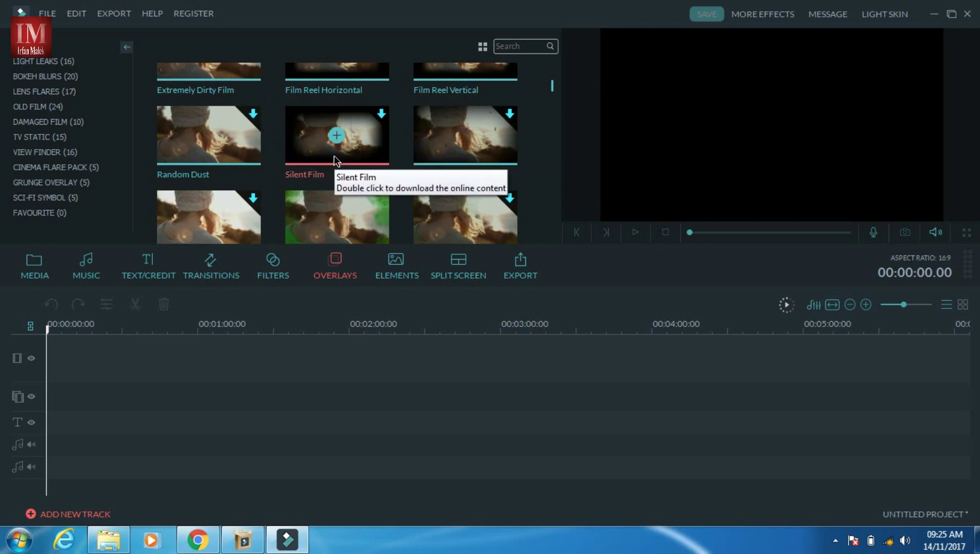
- Choose Download All from the Silent Film overlay's context menu
right_click(373, 135)
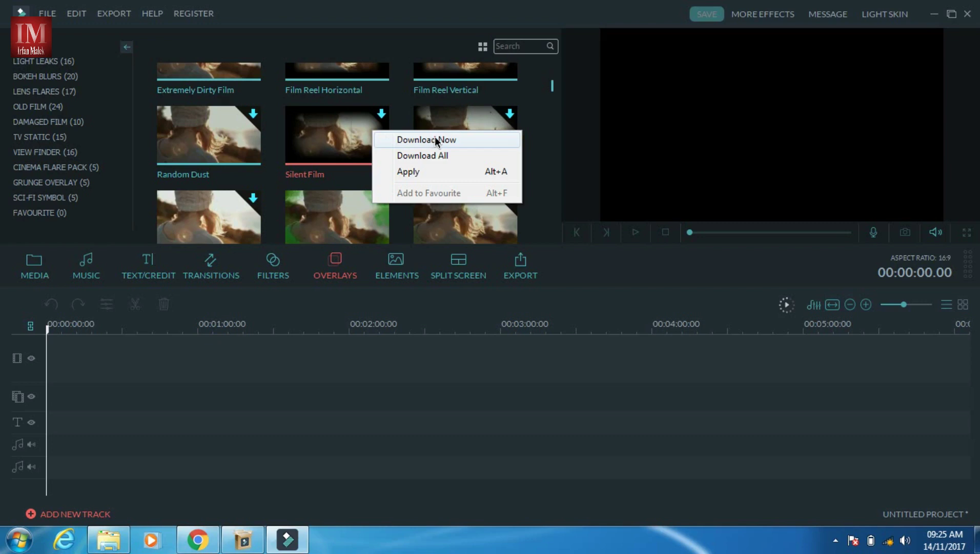
click(470, 156)
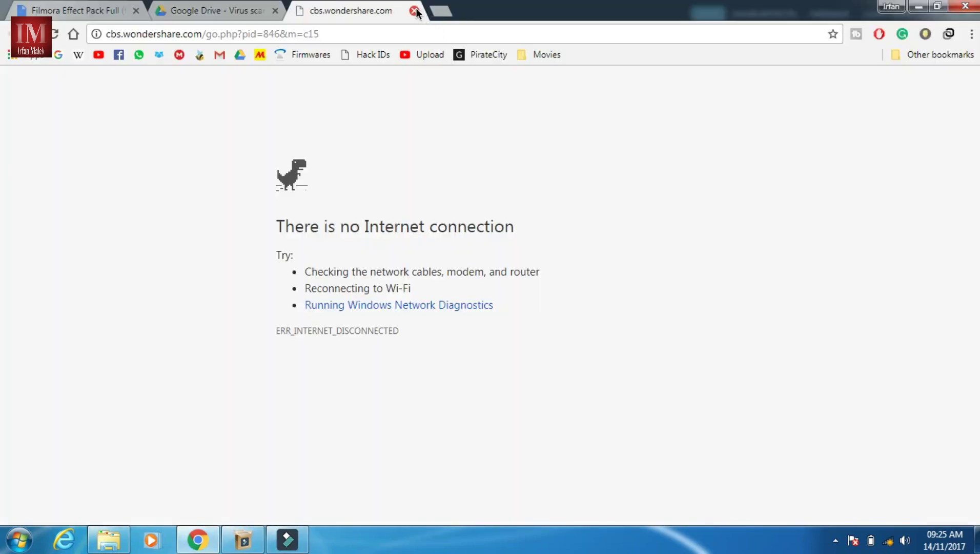
- Start downloading Filmora Effect Pack Full (for V8.x).exe from the Google Drive page
click(79, 9)
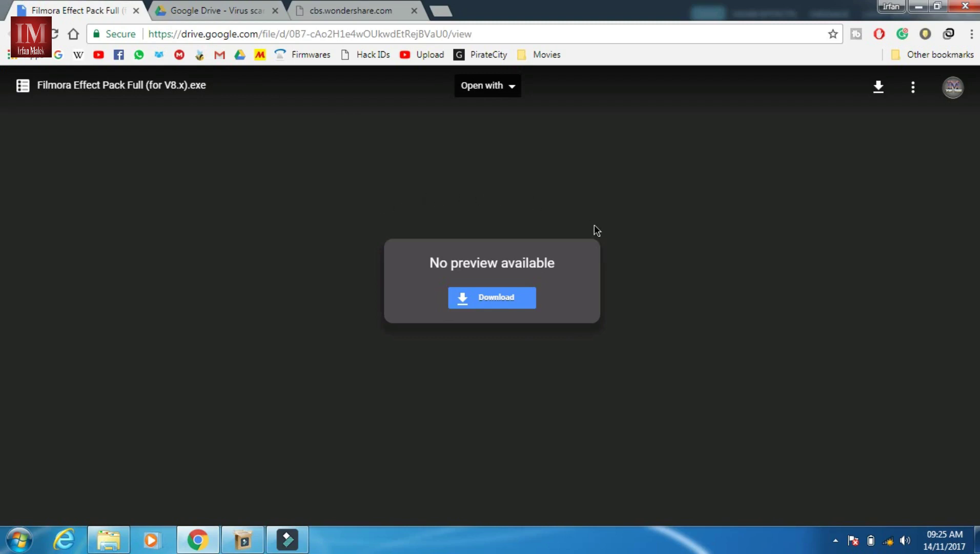
click(488, 300)
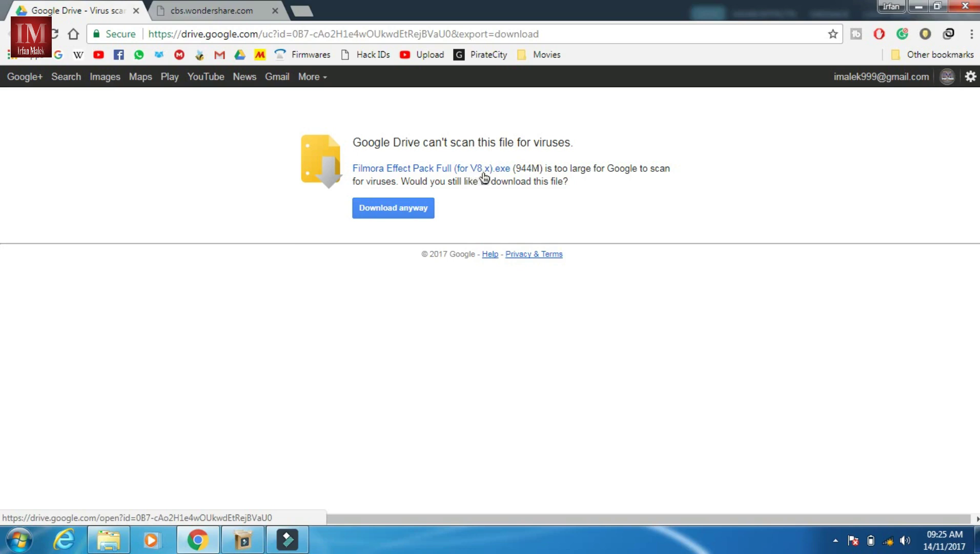
- Confirm Download anyway for the 944 MB file and close the wondershare error page
click(386, 213)
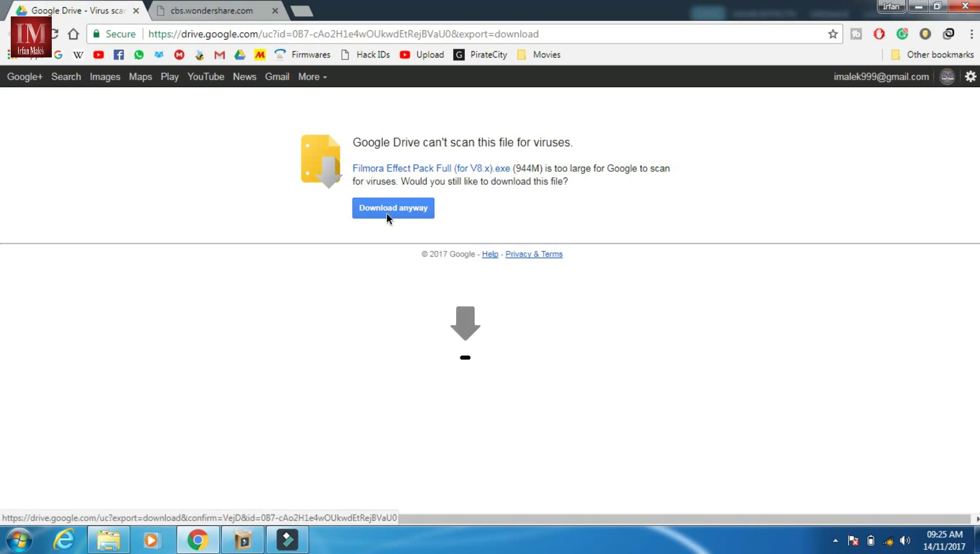
click(275, 10)
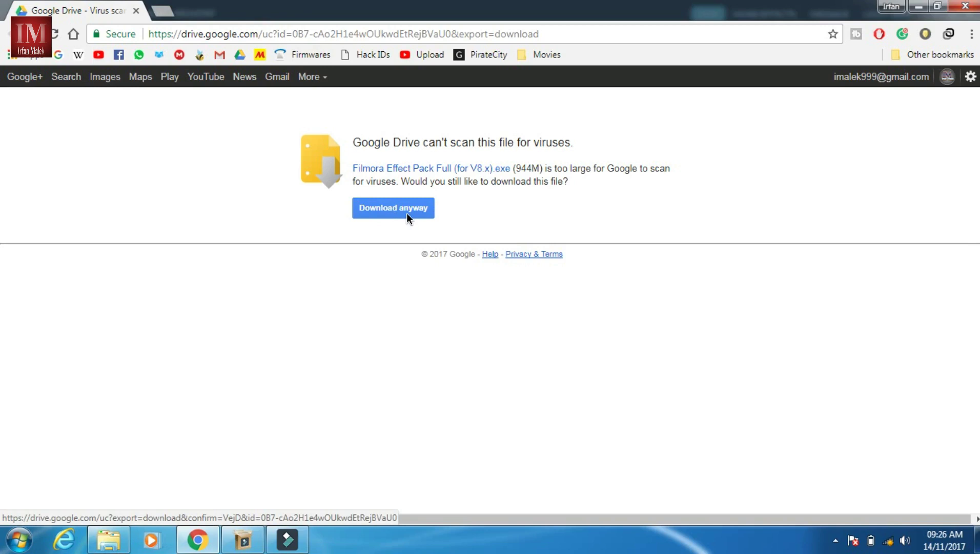
- Launch the downloaded Filmora Effect Pack installer from the taskbar
click(287, 541)
click(242, 541)
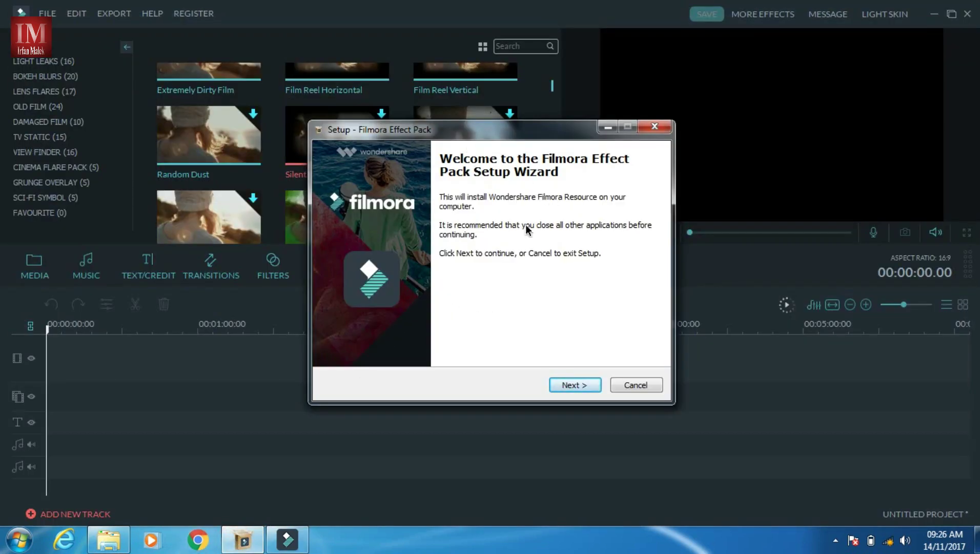
- Close Filmora, install the effect pack, and relaunch Filmora from the finished setup
click(968, 15)
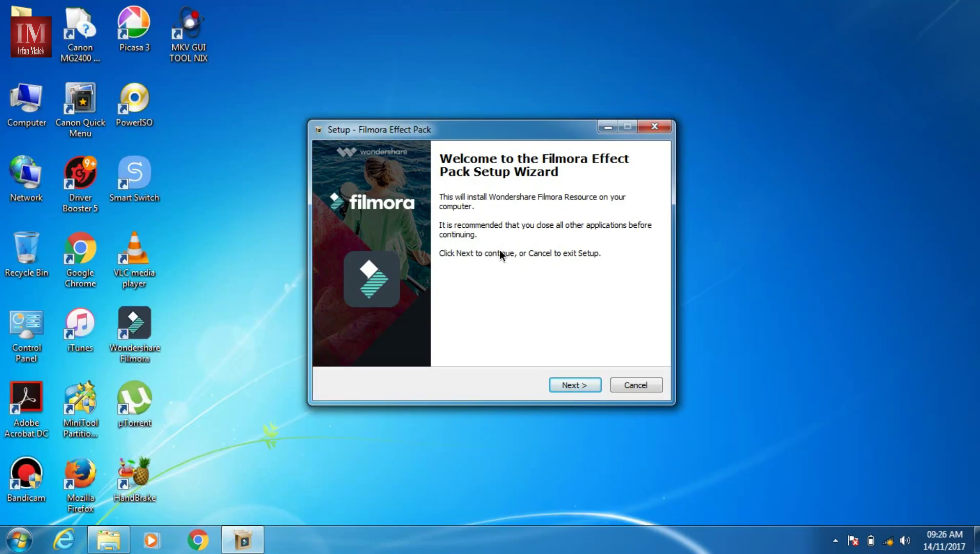
click(575, 384)
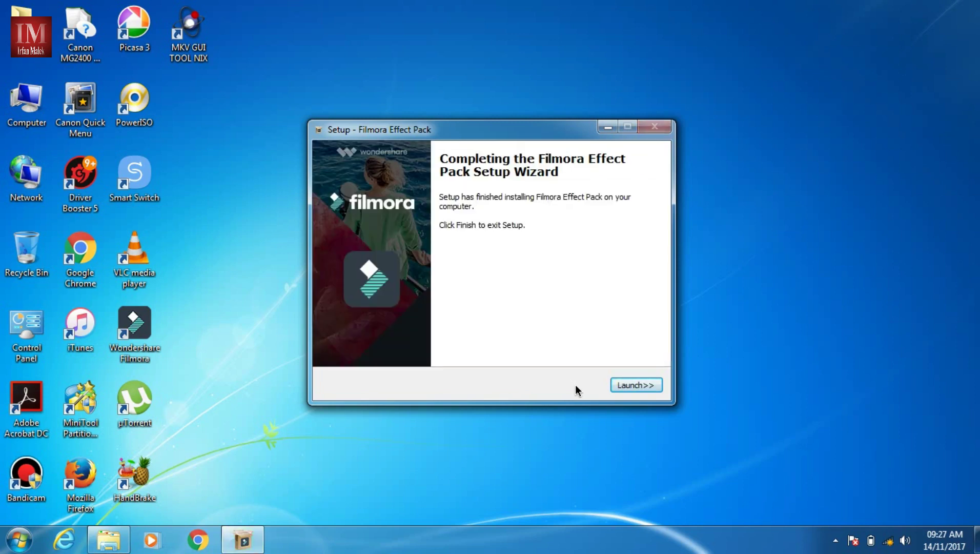
click(634, 385)
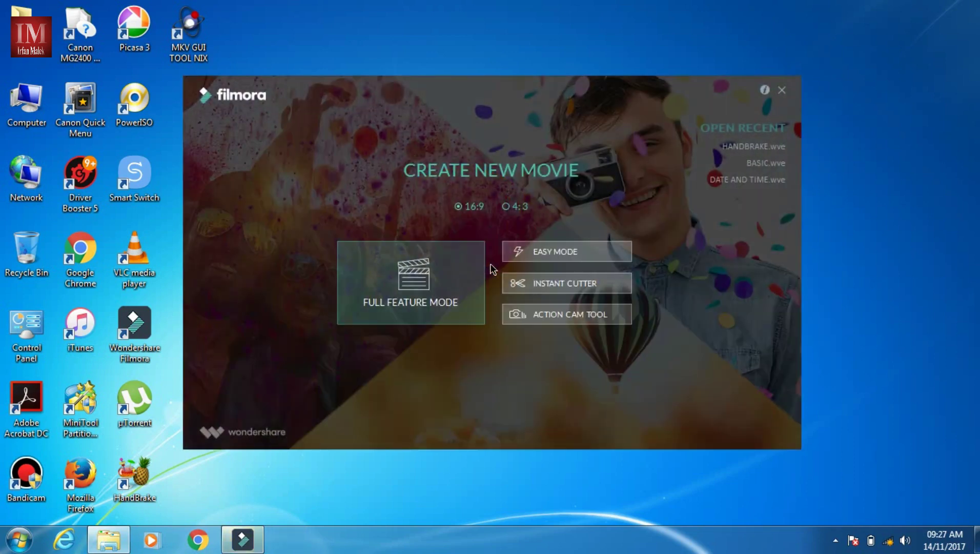
- Enter Full Feature Mode and browse the Music library
click(437, 283)
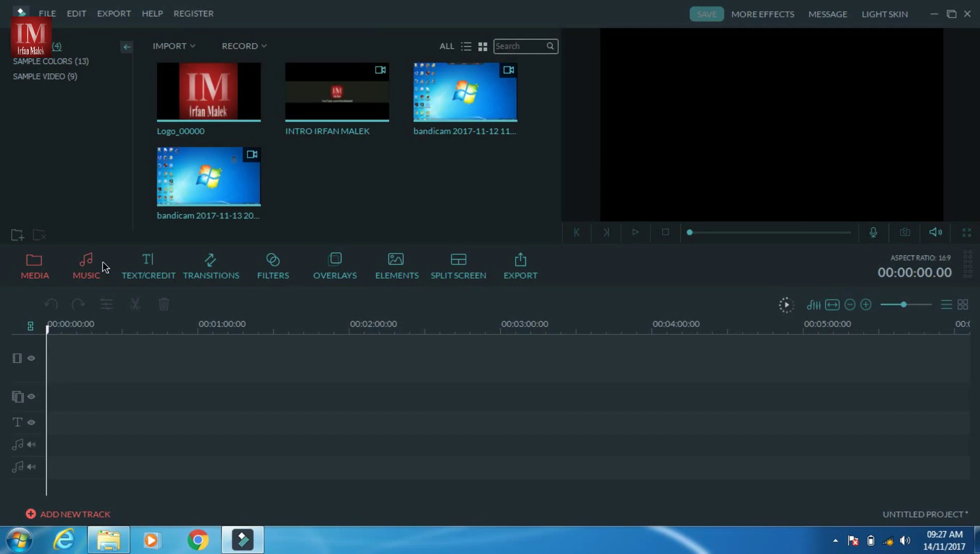
click(103, 261)
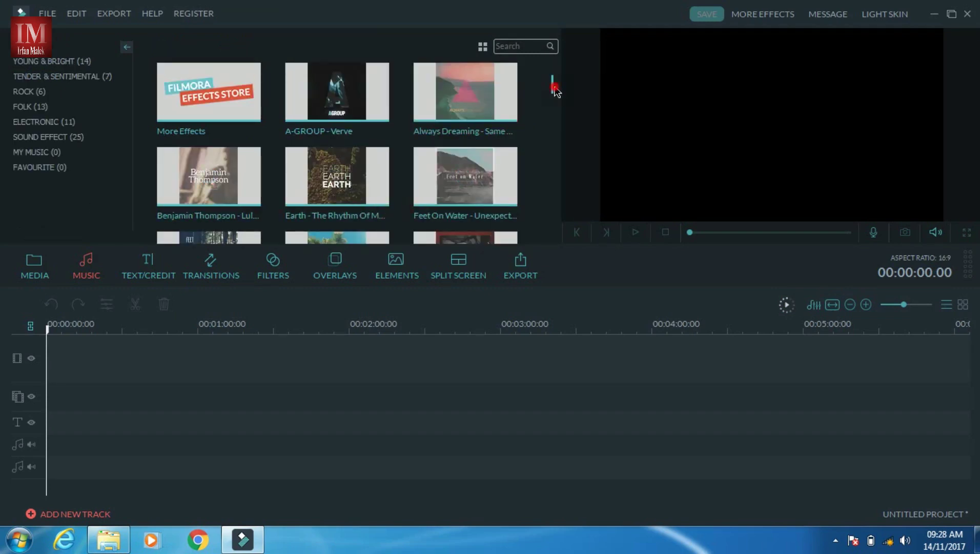
drag(554, 83, 553, 201)
- Browse the Text/Credit, Transitions, Filters and Overlays libraries to confirm all items show as downloaded
click(147, 266)
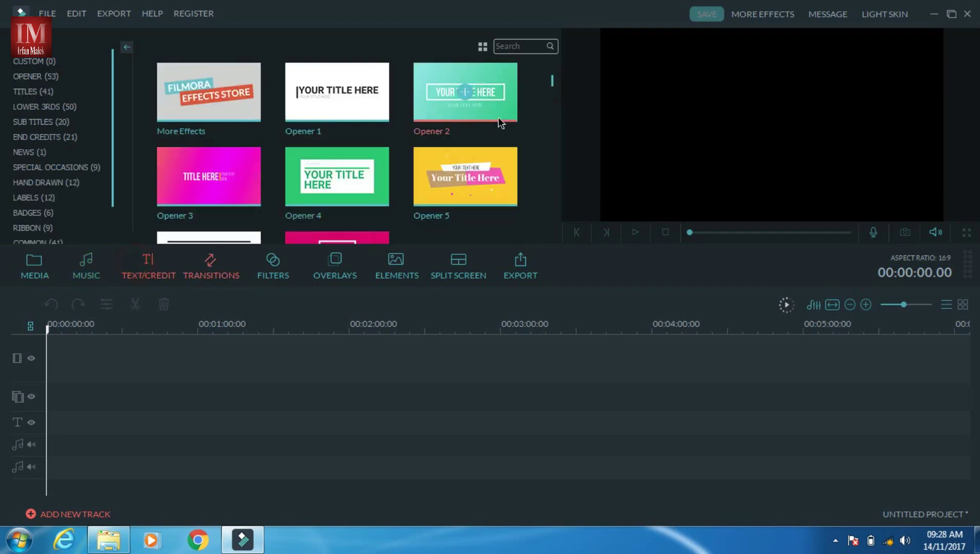
drag(553, 76, 548, 108)
scroll(544, 153, down, 5)
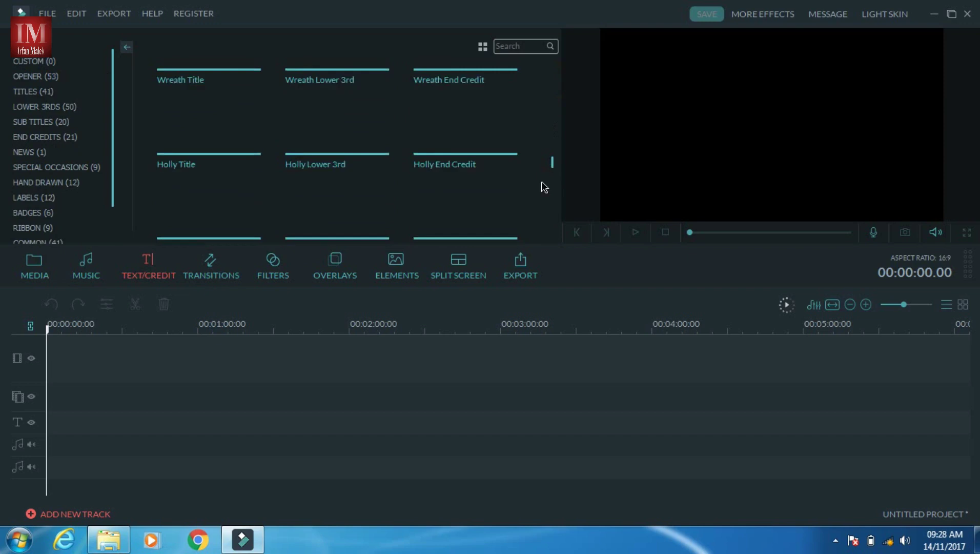
scroll(540, 222, down, 5)
click(211, 266)
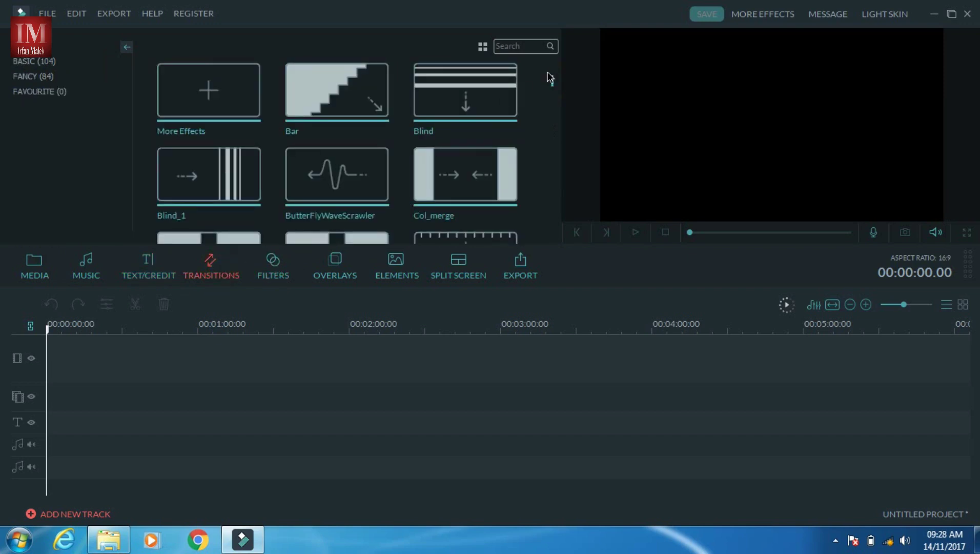
drag(553, 81, 553, 197)
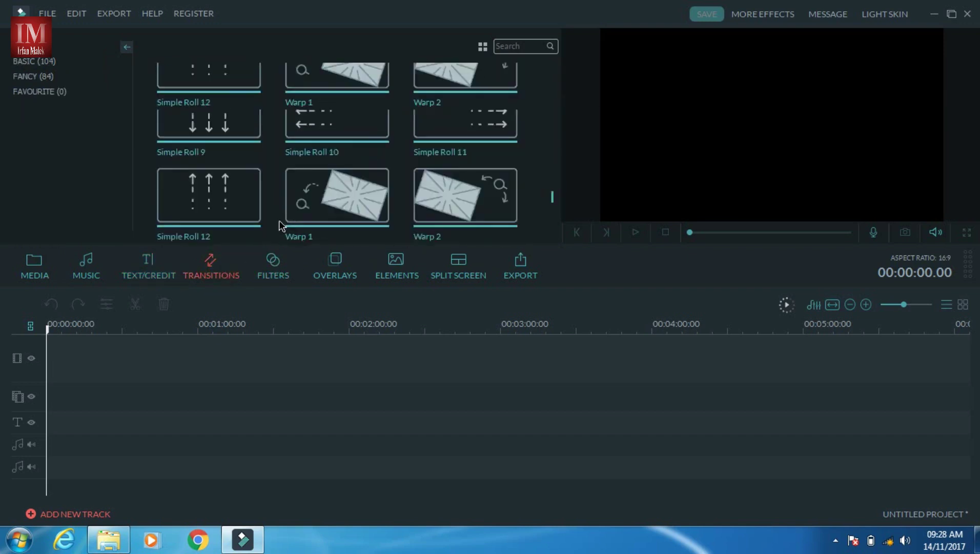
click(278, 264)
drag(553, 80, 552, 169)
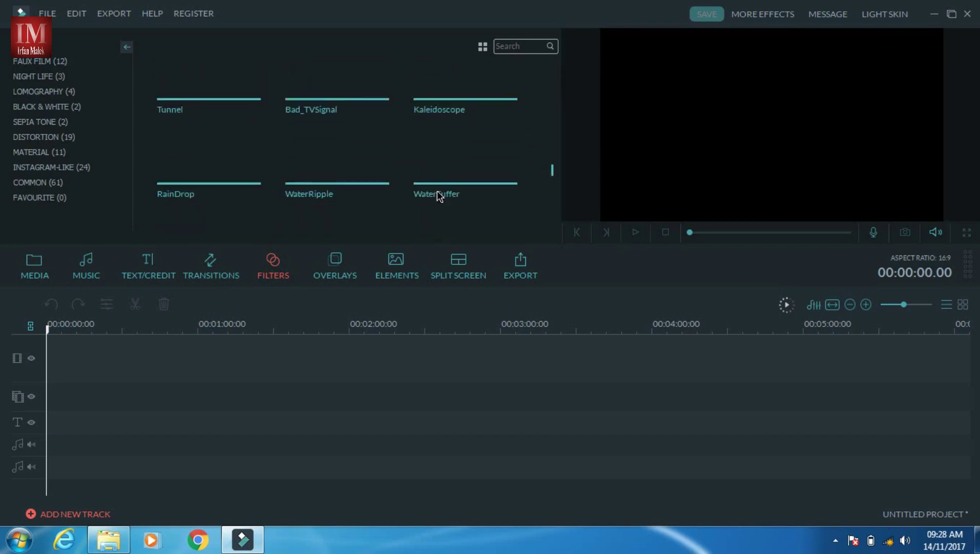
click(337, 260)
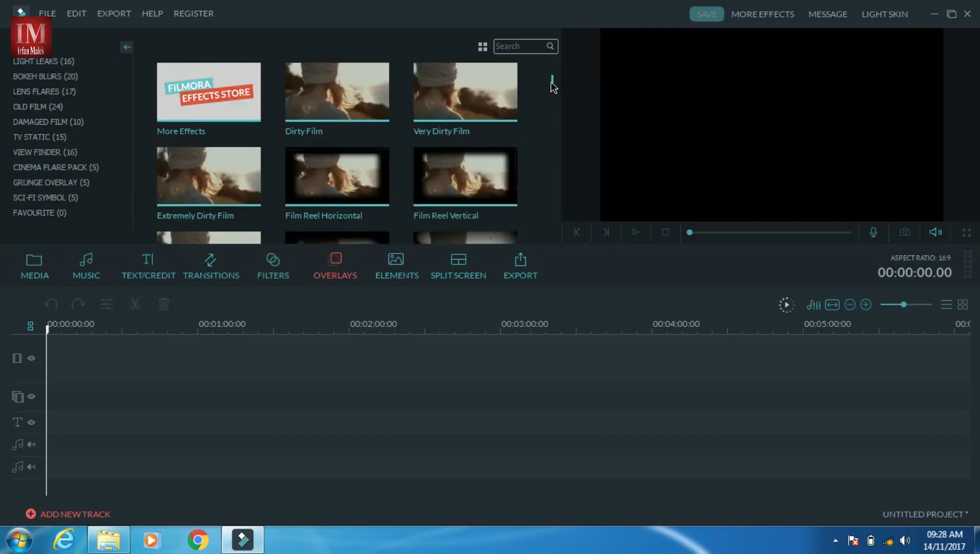
drag(552, 81, 553, 95)
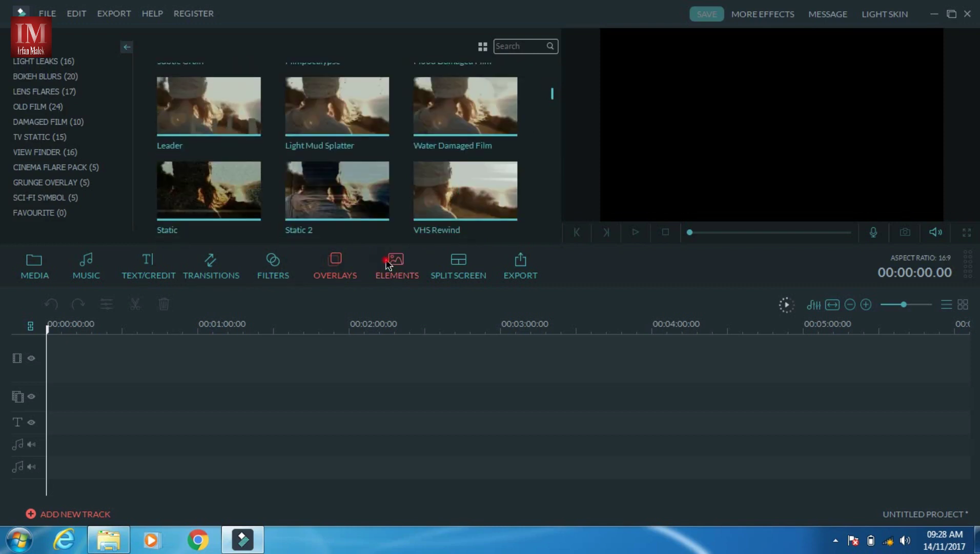